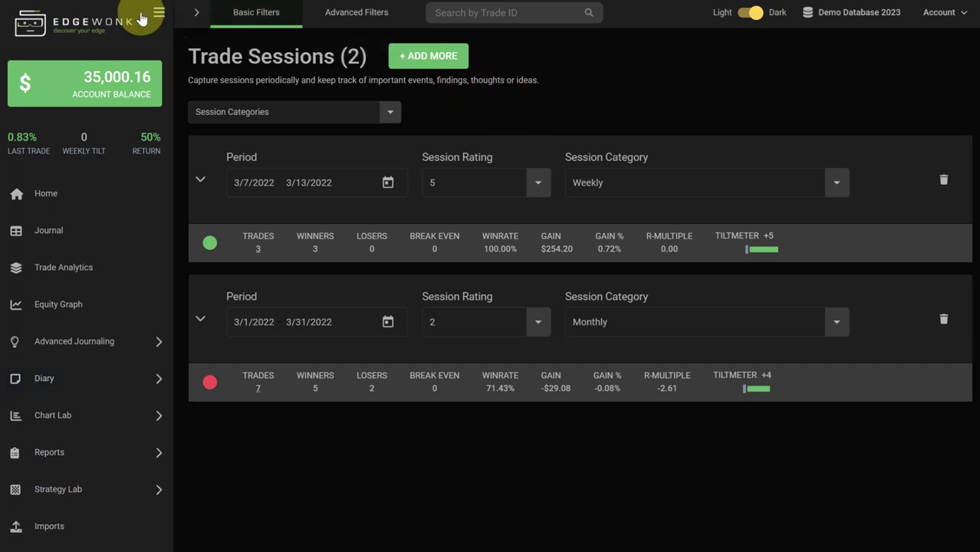
Go to Diary > Sessions and add a new empty trade session.
{"action": "left_click", "coordinate": [63, 378]}
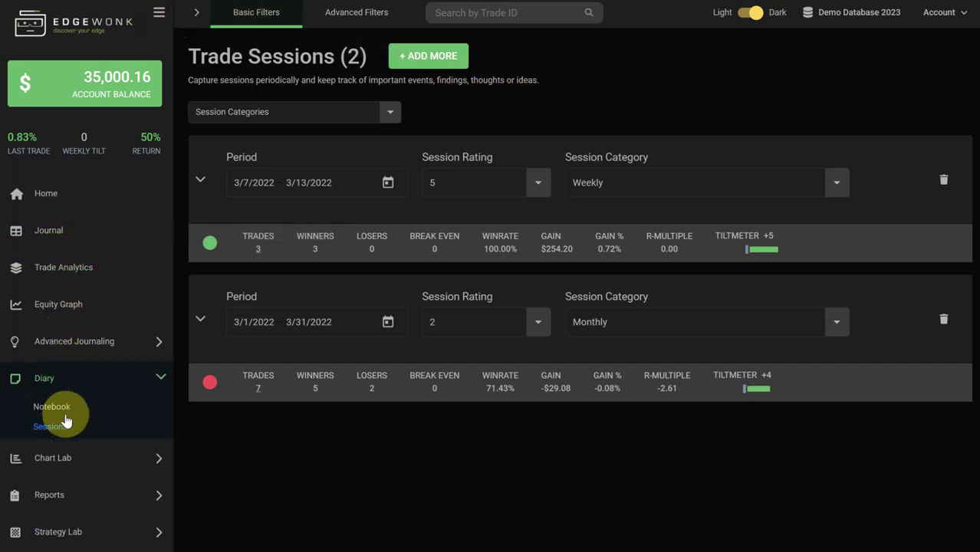
{"action": "left_click", "coordinate": [96, 427]}
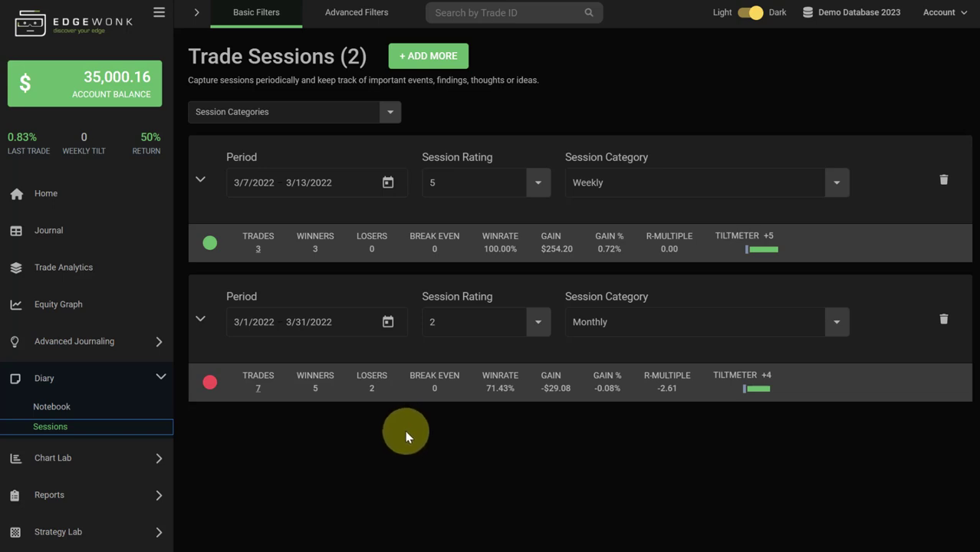
{"action": "left_click", "coordinate": [428, 59]}
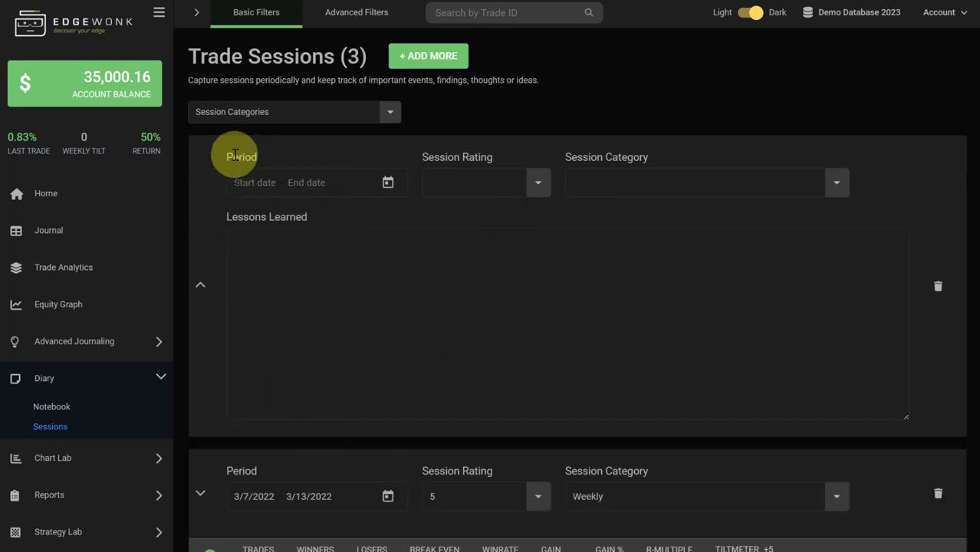
Set the new session's period from 2/1/2023 to 2/28/2023.
{"action": "left_click", "coordinate": [382, 184]}
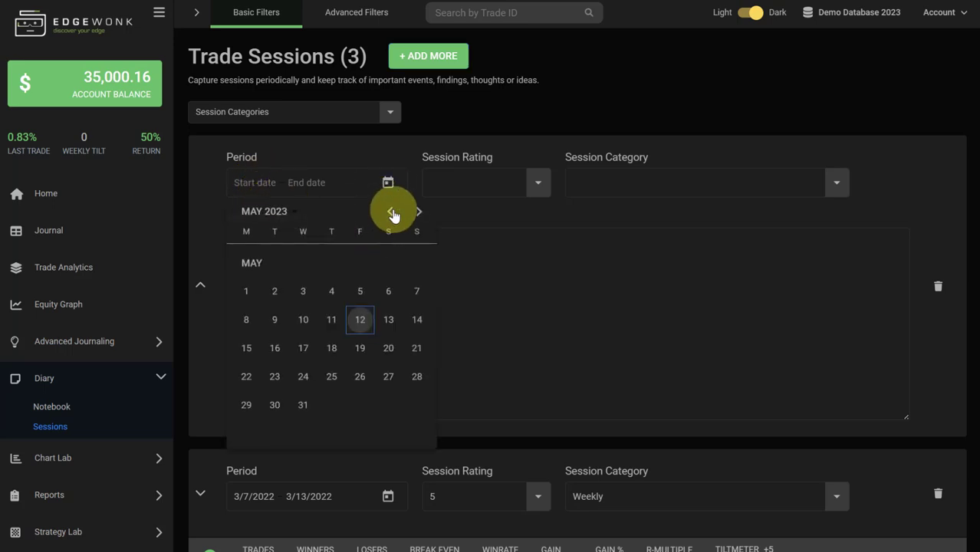
{"action": "left_click", "coordinate": [391, 212]}
{"action": "left_click", "coordinate": [390, 212]}
{"action": "left_click", "coordinate": [390, 211]}
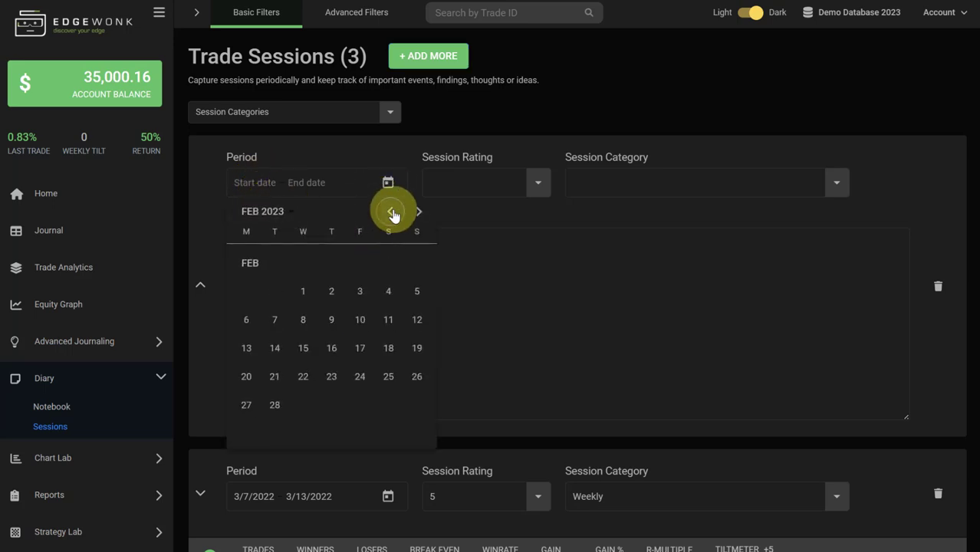
{"action": "left_click", "coordinate": [310, 291]}
{"action": "left_click", "coordinate": [271, 411]}
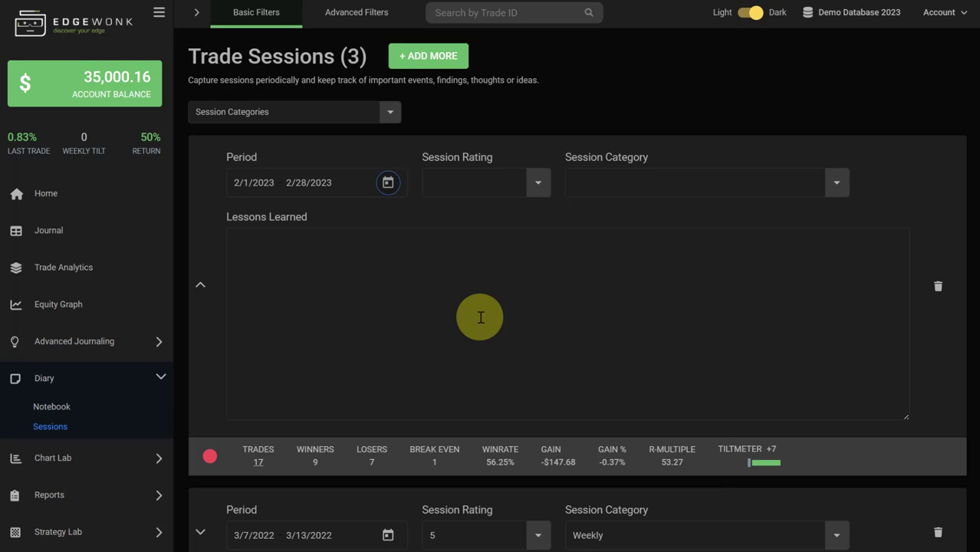
Give the February 2023 session rating 3 and the Monthly category.
{"action": "left_click", "coordinate": [477, 193]}
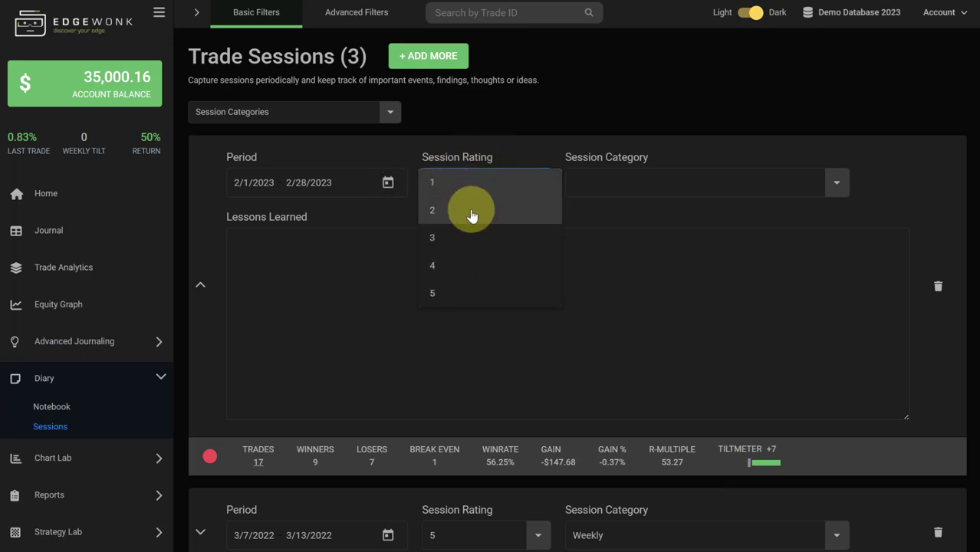
{"action": "left_click", "coordinate": [467, 238]}
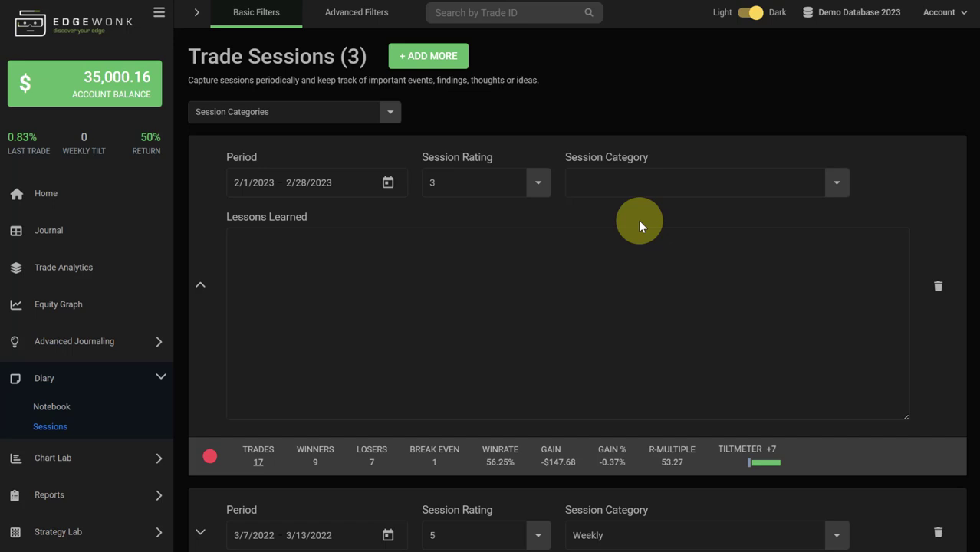
{"action": "left_click", "coordinate": [612, 184]}
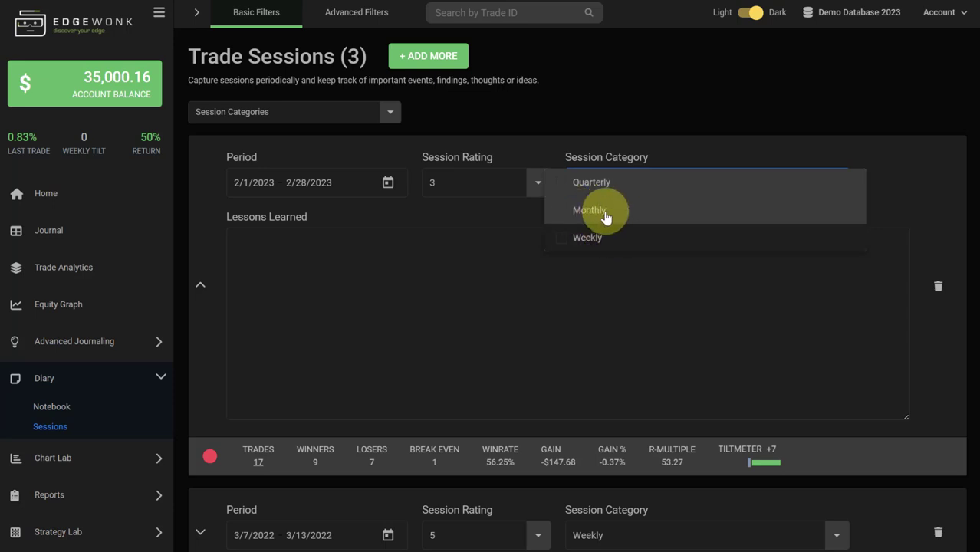
{"action": "left_click", "coordinate": [606, 213]}
{"action": "scroll", "coordinate": [127, 306], "scroll_direction": "down", "scroll_amount": 1}
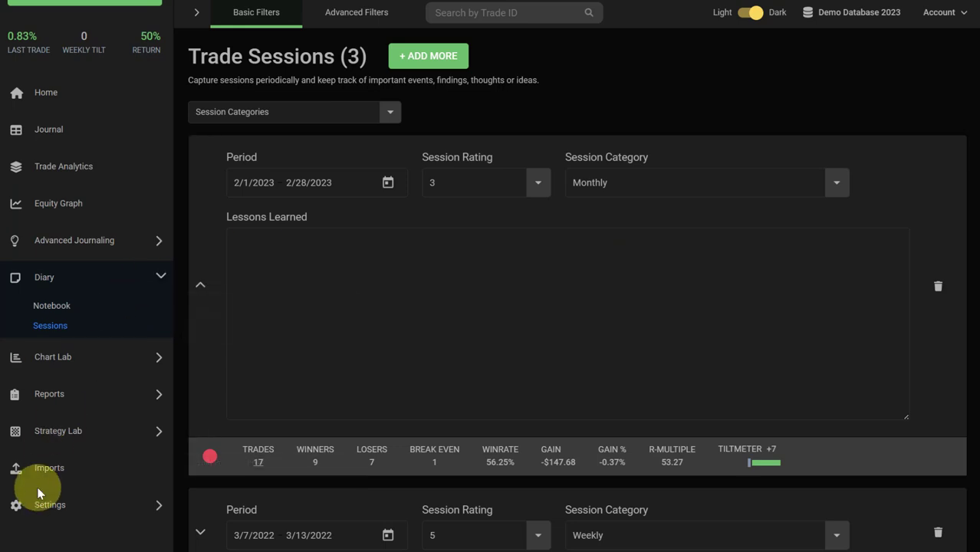
Add 'Daily' as a new session category in Settings > Sessions.
{"action": "left_click", "coordinate": [60, 502]}
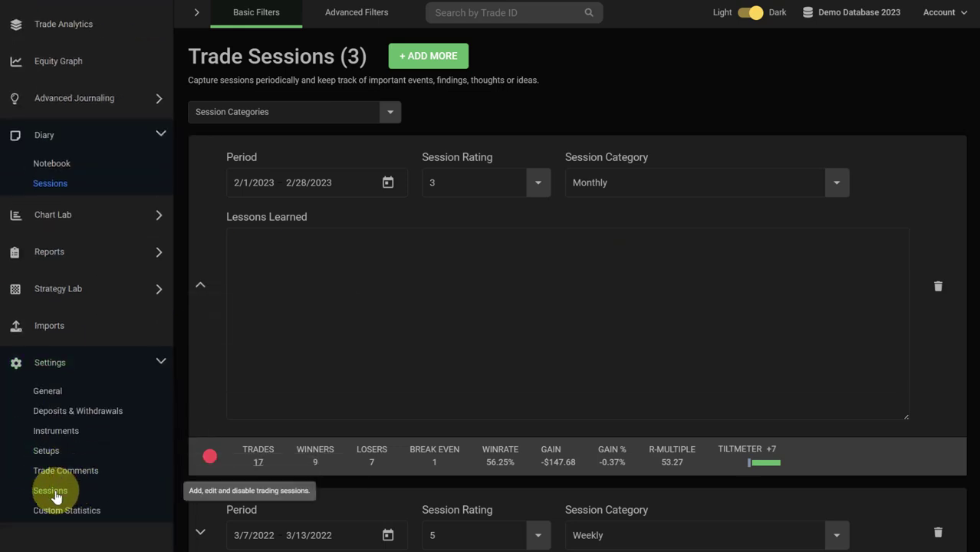
{"action": "left_click", "coordinate": [54, 495]}
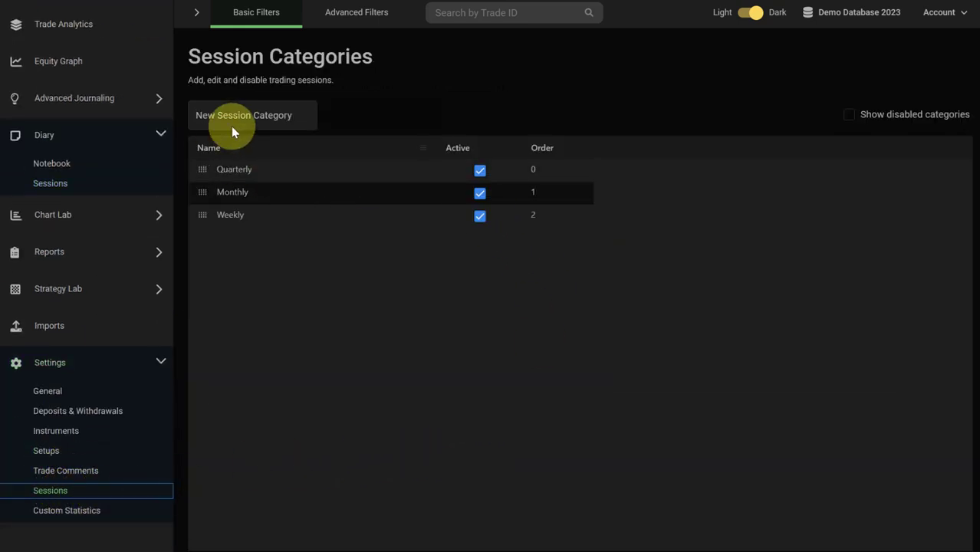
{"action": "left_click", "coordinate": [272, 115]}
{"action": "type", "text": "Daily"}
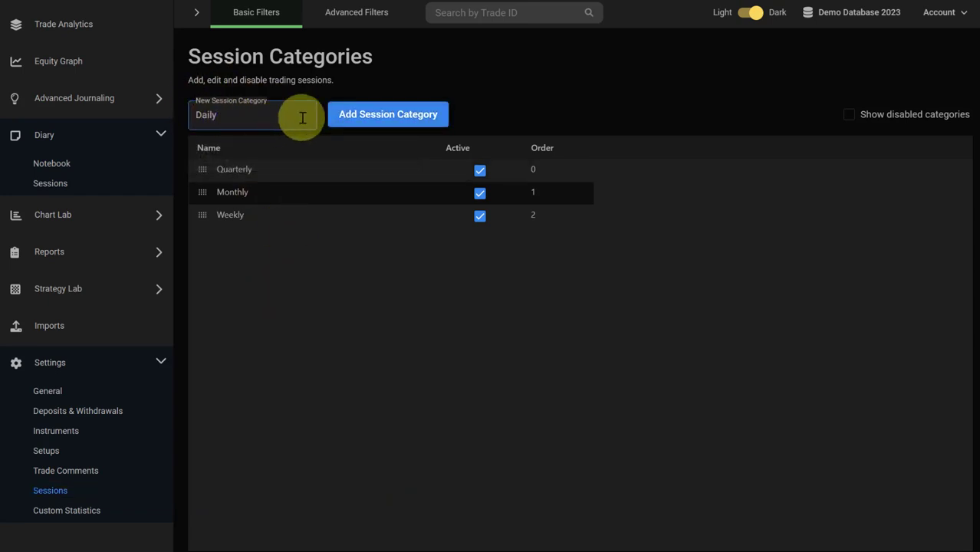
{"action": "left_click", "coordinate": [405, 114]}
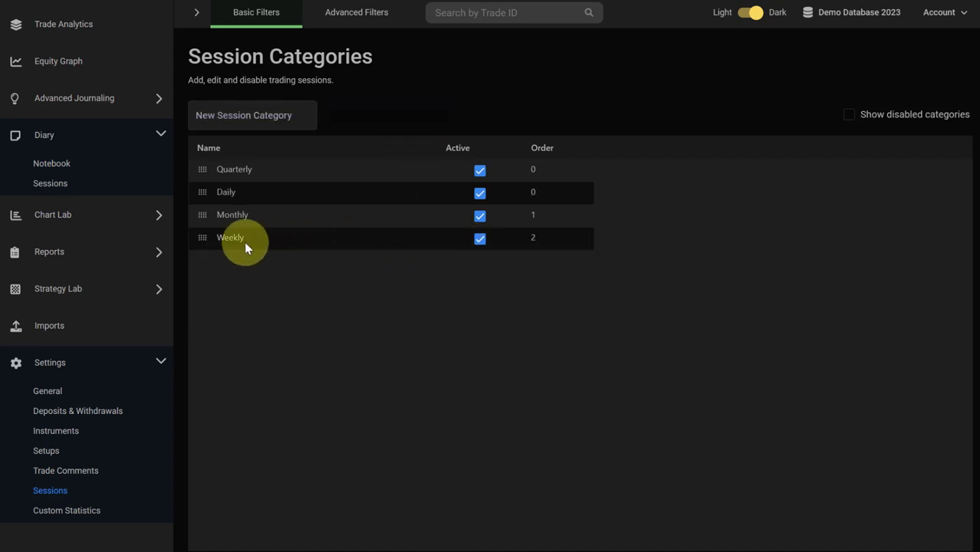
Back in Trade Sessions, check the first session's category list, keep Monthly, and collapse the card.
{"action": "left_click", "coordinate": [54, 184]}
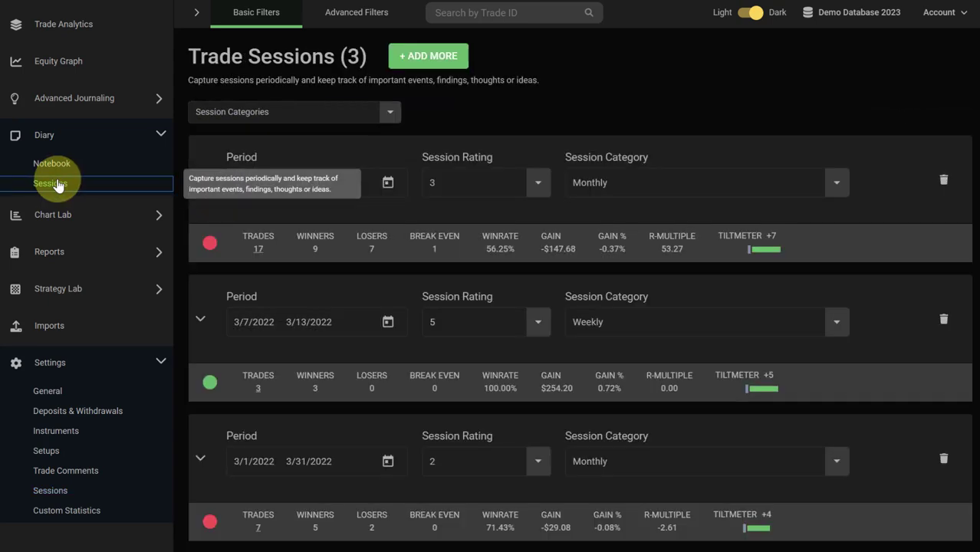
{"action": "left_click", "coordinate": [802, 185]}
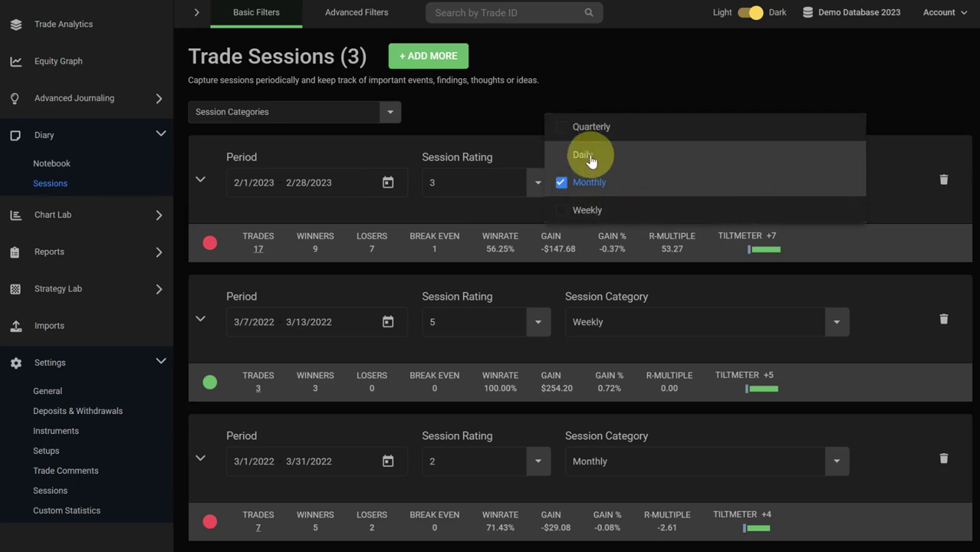
{"action": "left_click", "coordinate": [897, 191]}
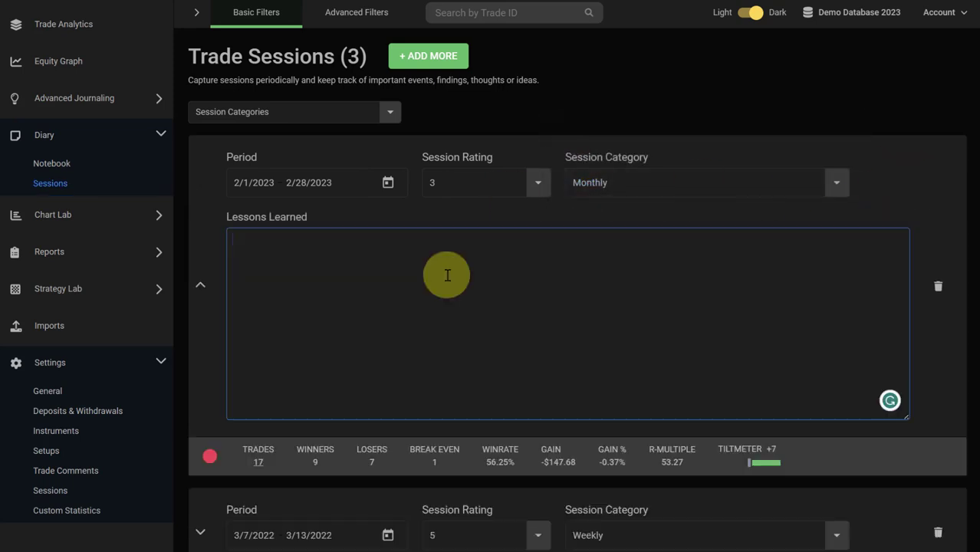
{"action": "left_click", "coordinate": [284, 311]}
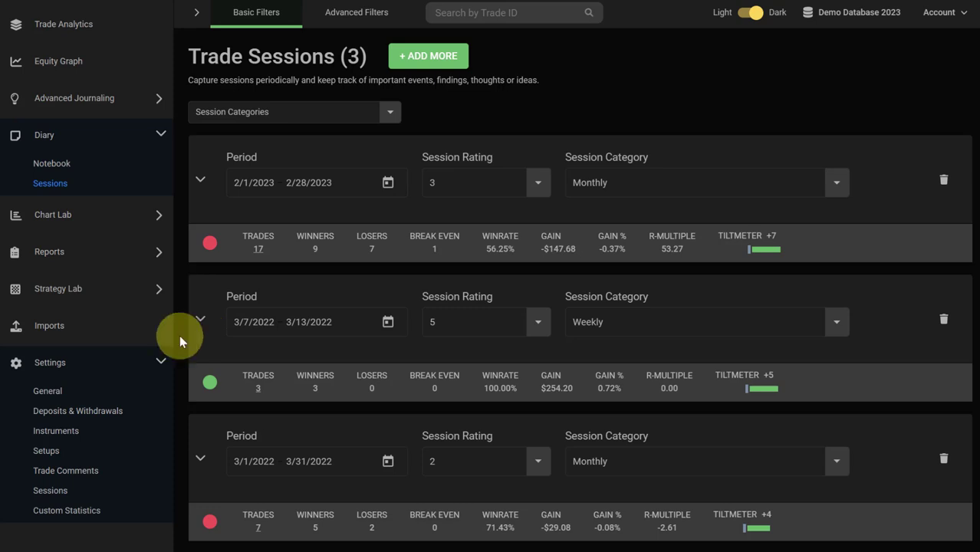
Filter the session list to the Monthly category and close the filter list.
{"action": "left_click", "coordinate": [378, 115]}
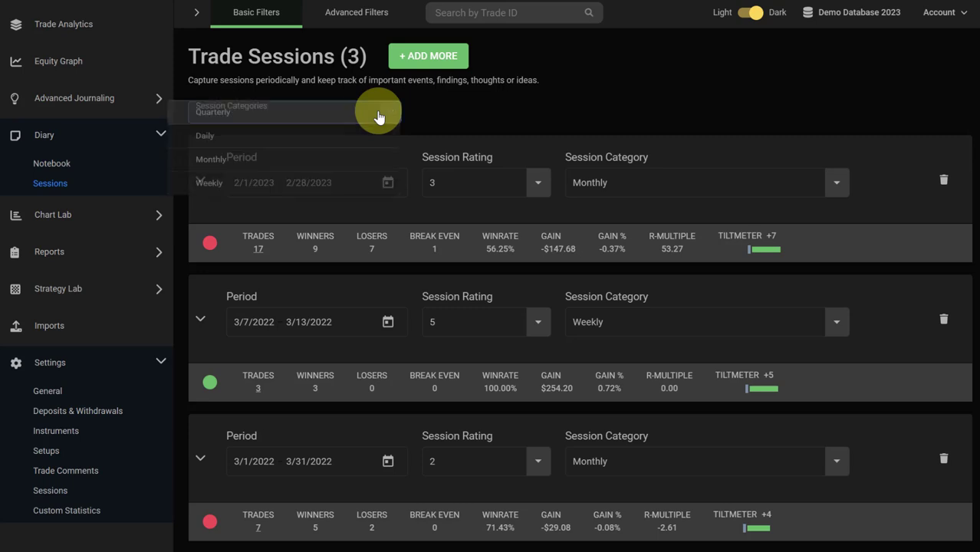
{"action": "left_click", "coordinate": [219, 163]}
{"action": "left_click", "coordinate": [477, 110]}
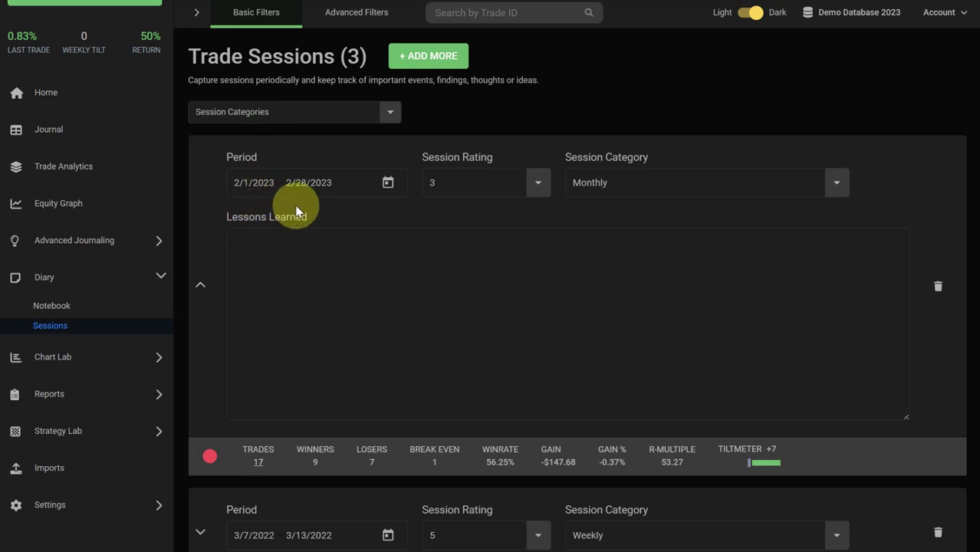
{"action": "left_click", "coordinate": [258, 464]}
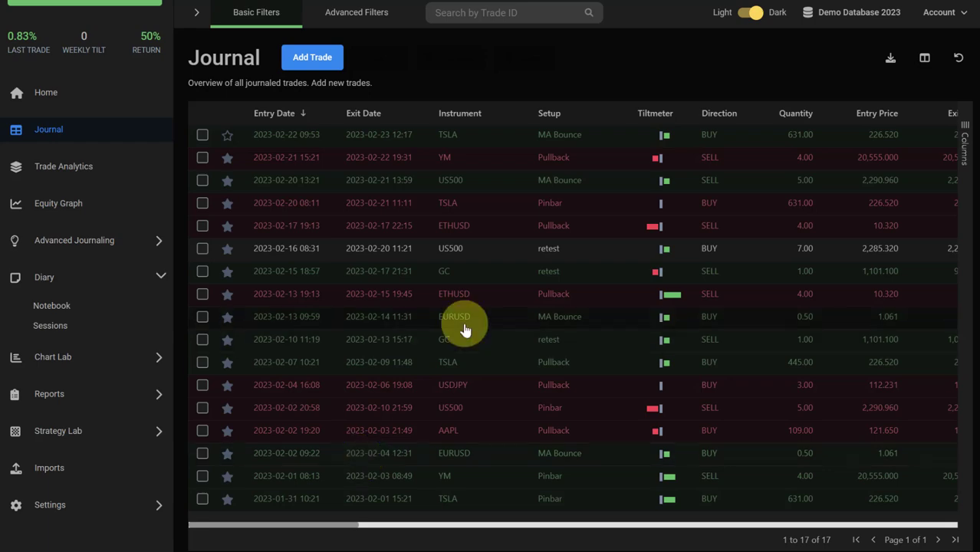
{"action": "left_click_drag", "start_coordinate": [335, 530], "coordinate": [201, 460]}
{"action": "left_click", "coordinate": [67, 325]}
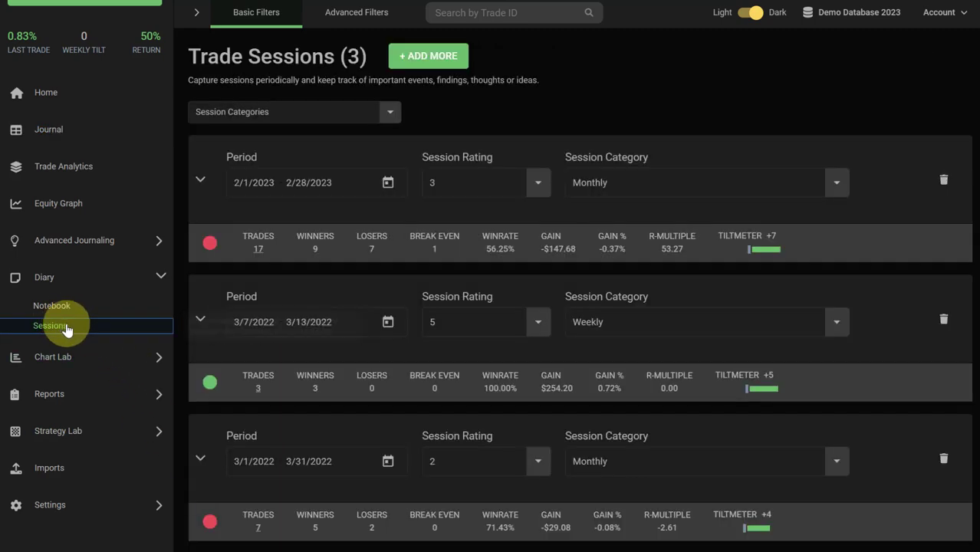
{"action": "left_click", "coordinate": [209, 211]}
{"action": "left_click", "coordinate": [290, 310]}
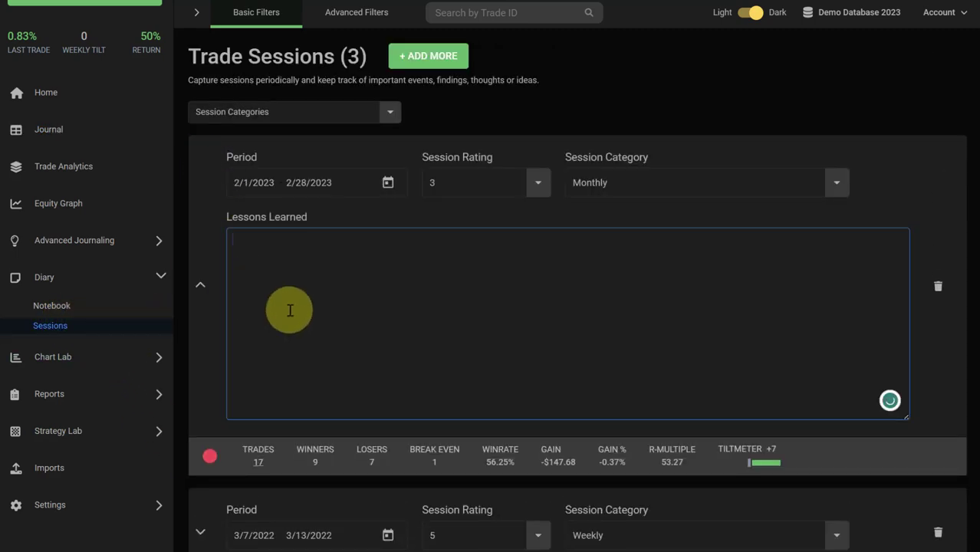